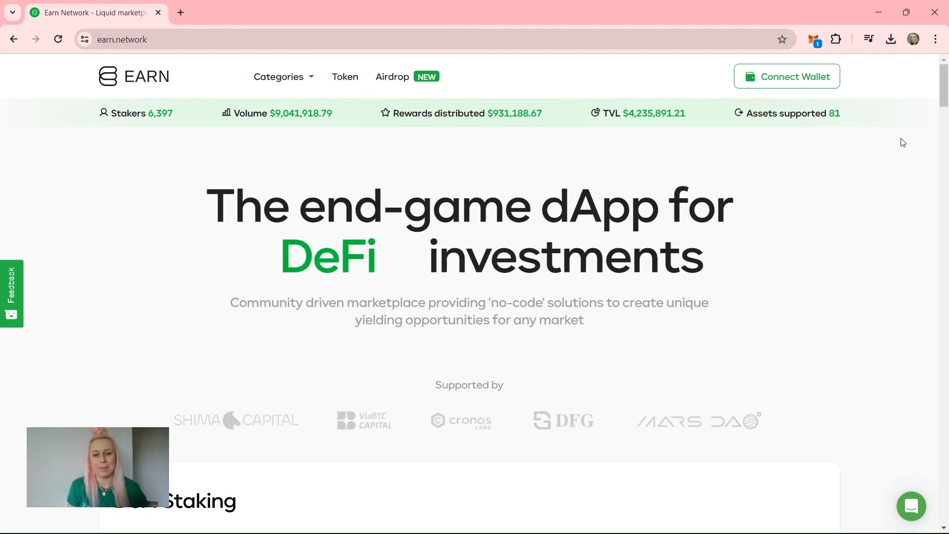
Open the Osaka Protocol (OSAK) staking pool from the list of DeFi staking pools.
scroll(901, 142, down, 10)
scroll(903, 143, down, 1)
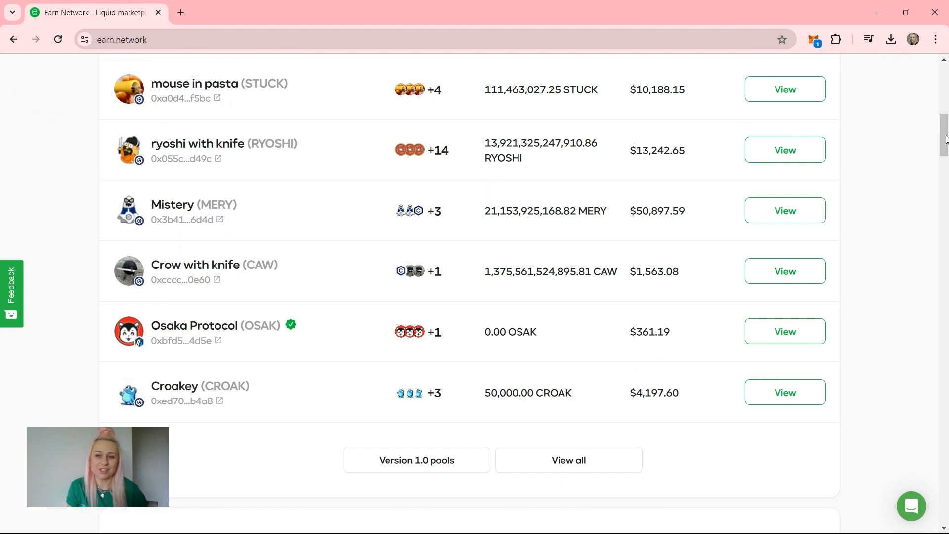
click(815, 329)
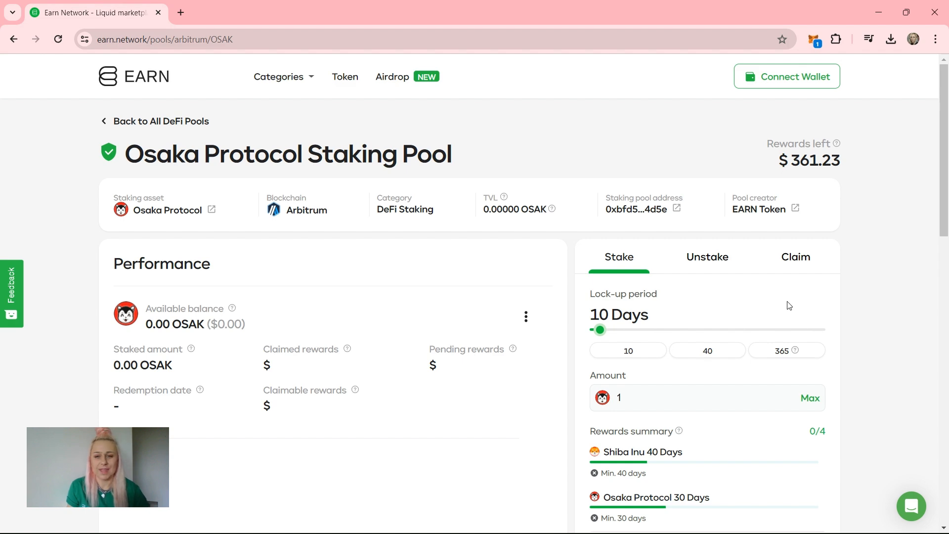
Connect a MetaMask wallet to the site, sharing only the Priv account.
click(831, 81)
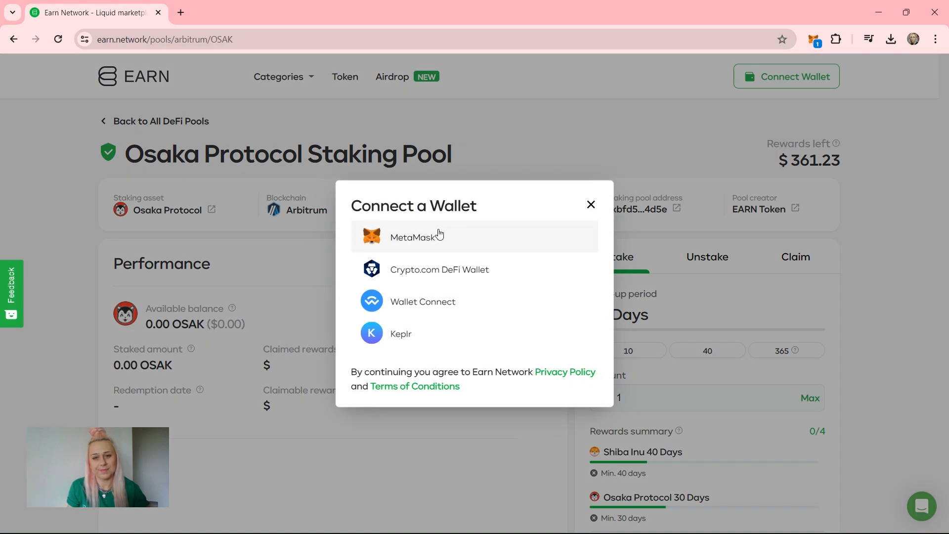
click(426, 237)
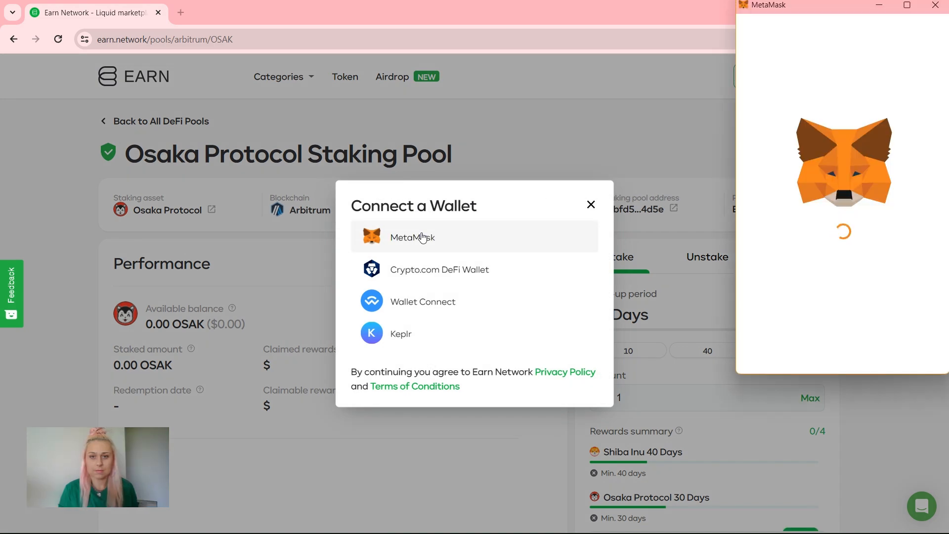
click(770, 179)
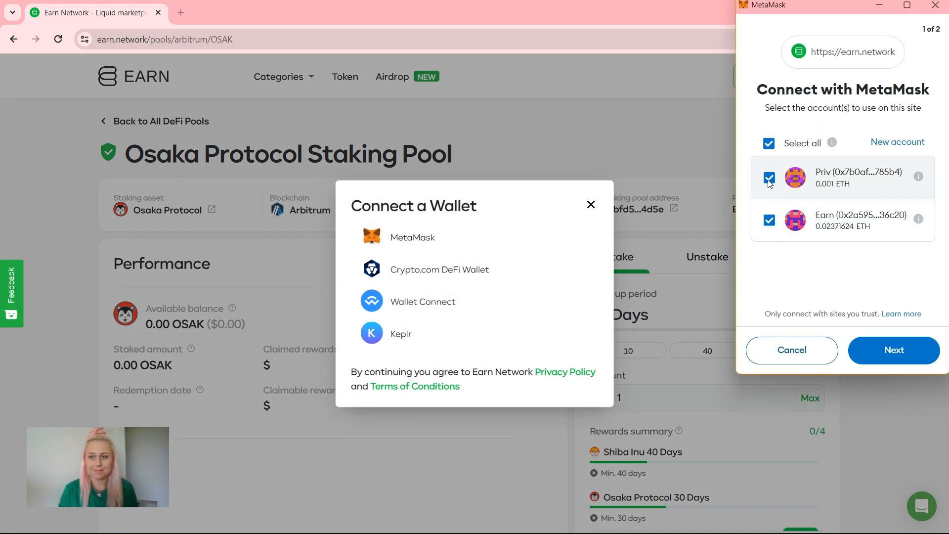
click(769, 220)
click(914, 355)
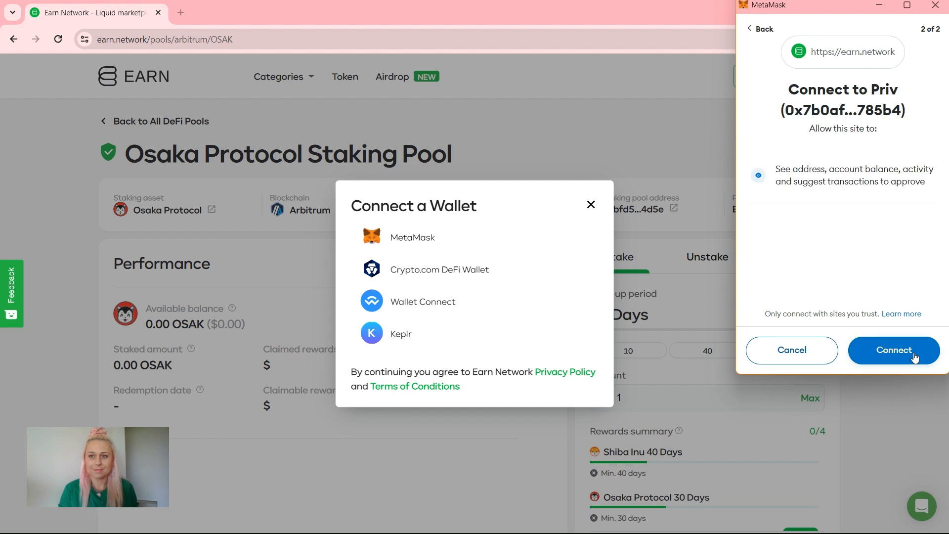
click(915, 355)
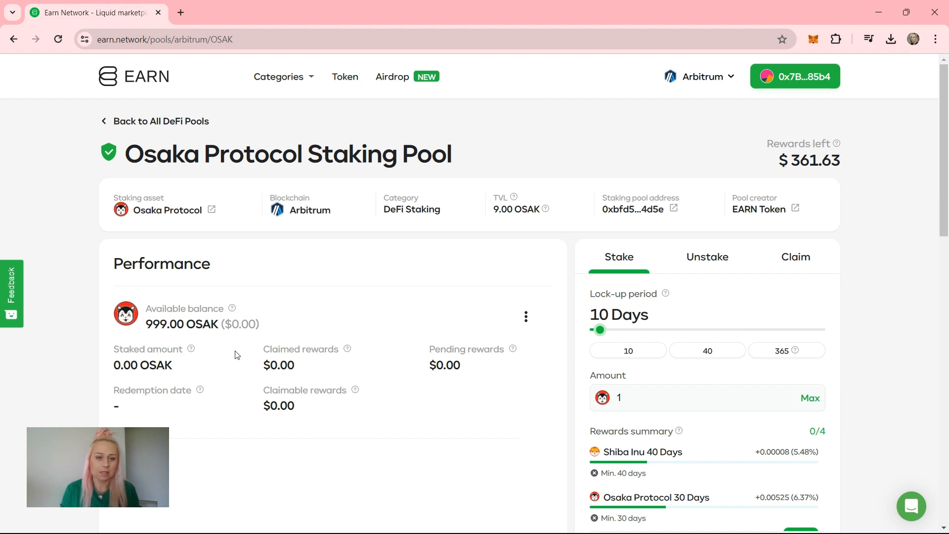
Examine the eligibility requirements of the pool's Osaka Protocol 10 Days and 30 Days rewards.
scroll(460, 246, down, 3)
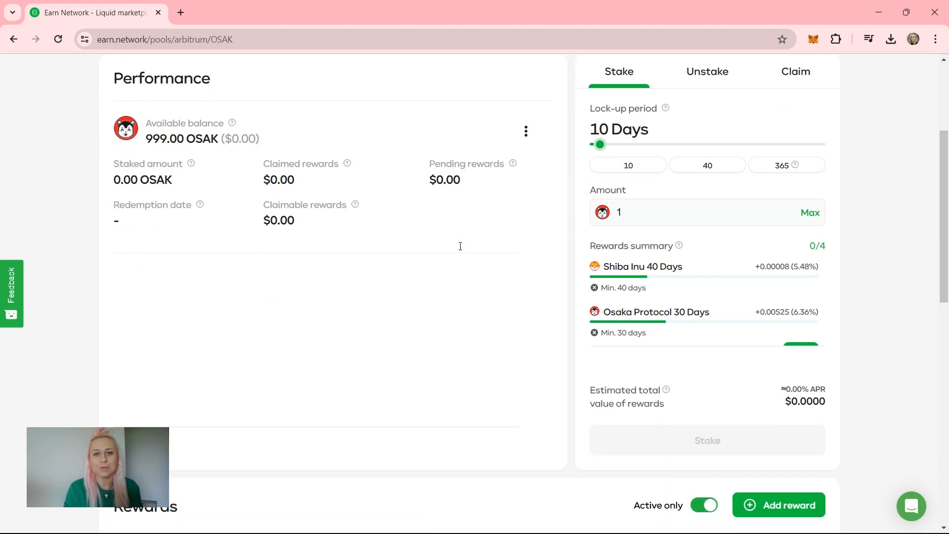
scroll(460, 246, down, 6)
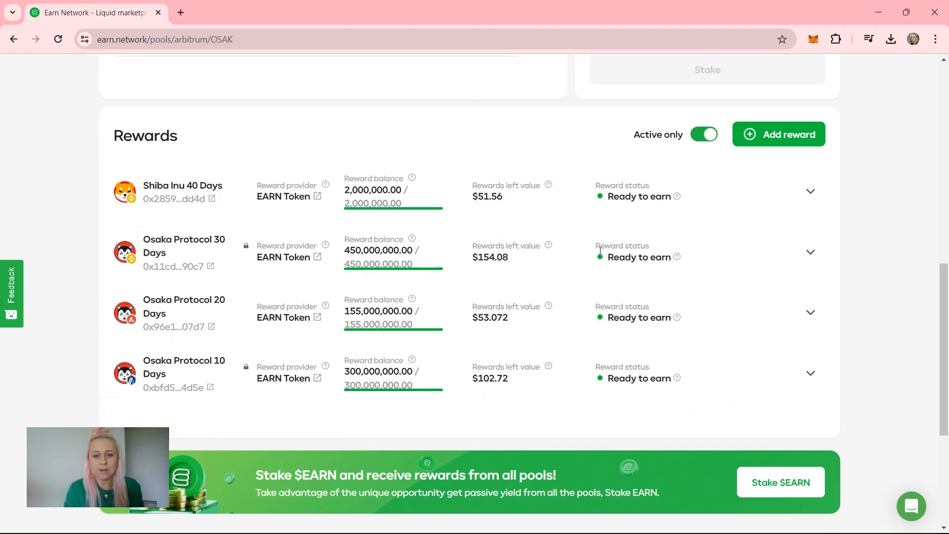
click(818, 377)
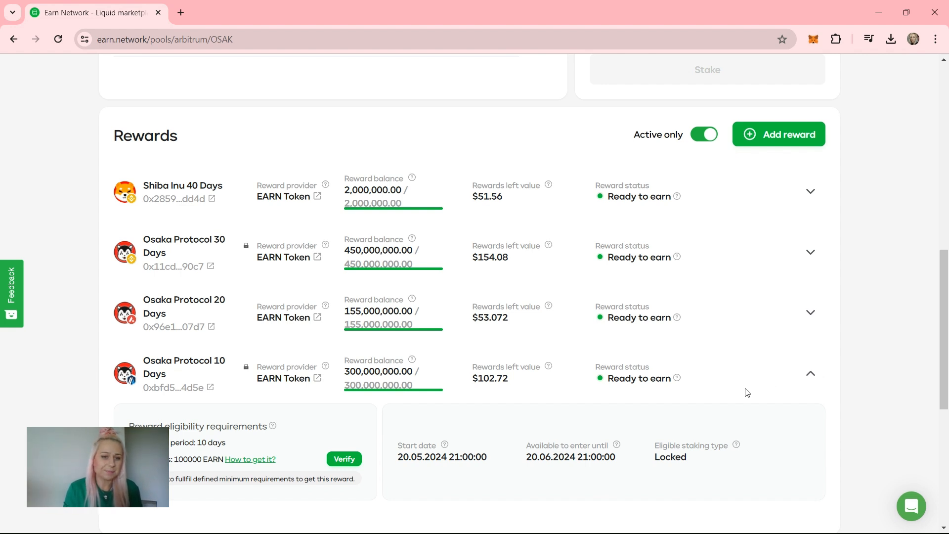
click(811, 252)
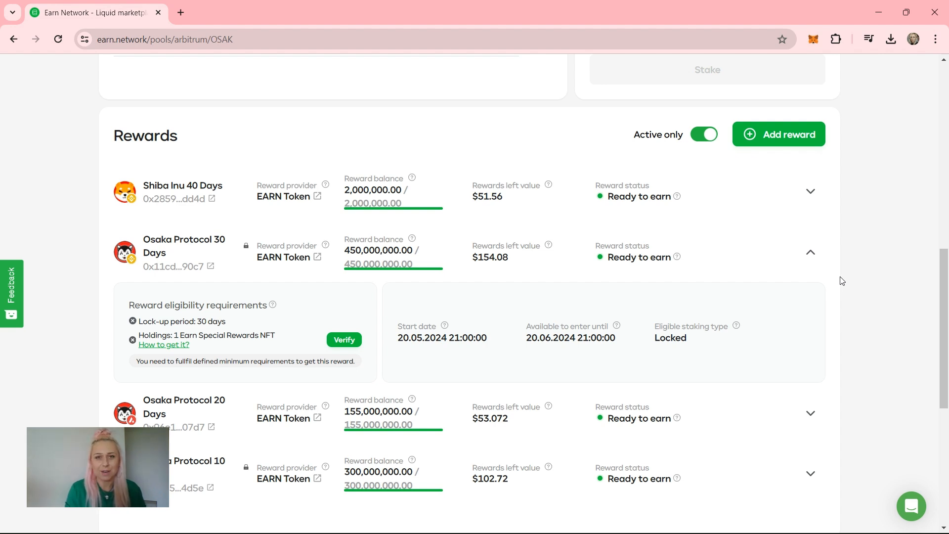
click(811, 253)
Set the stake amount to 9 OSAK.
scroll(792, 309, up, 10)
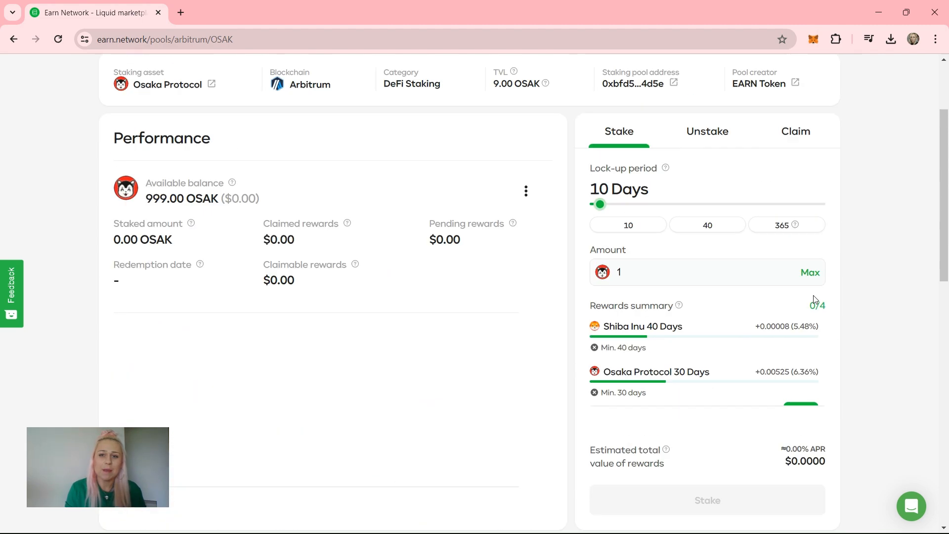
scroll(626, 268, down, 1)
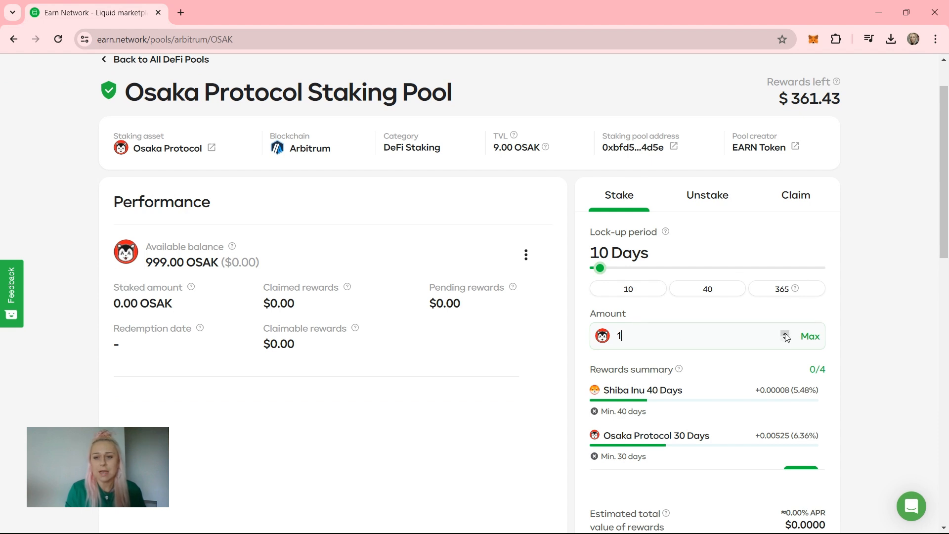
click(811, 346)
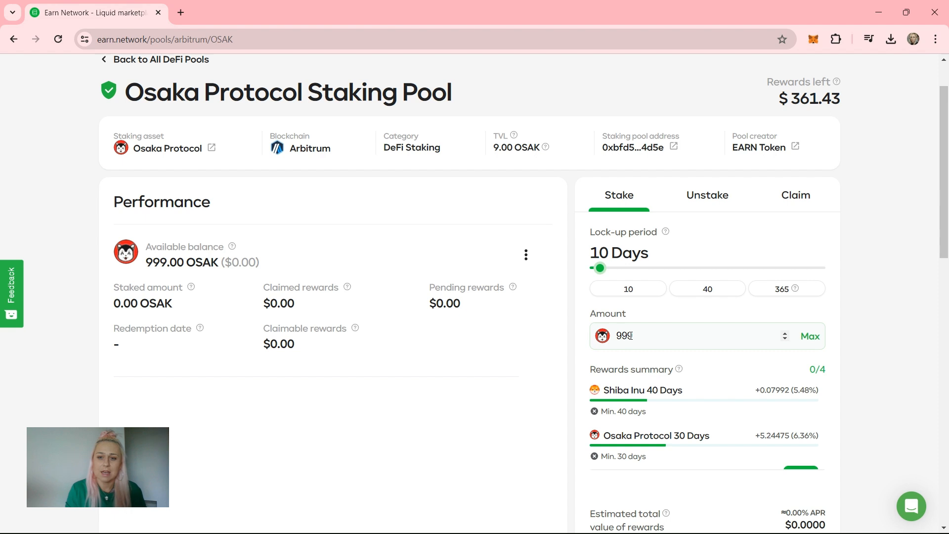
click(680, 339)
key(BackSpace)
key(BackSpace)
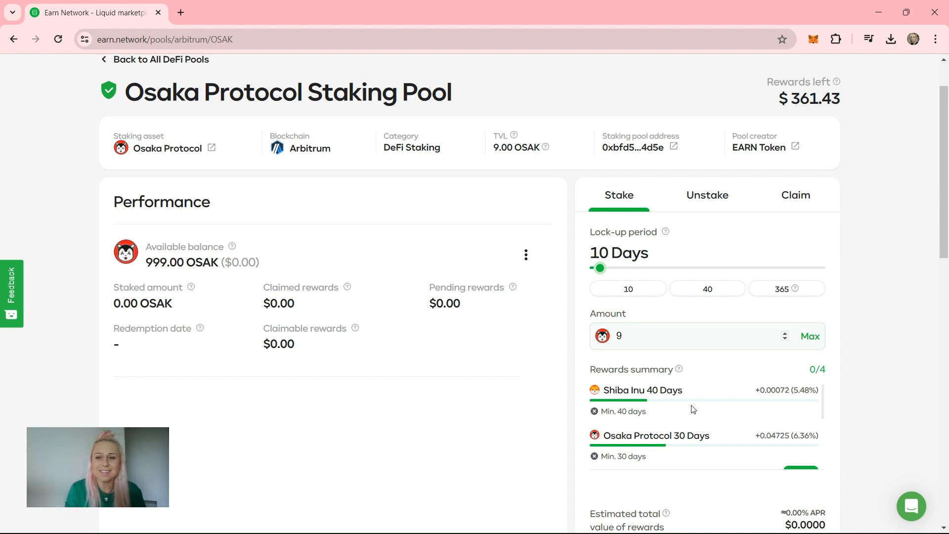
Set the stake's lock-up period to 40 days and look over the rewards summary.
click(707, 290)
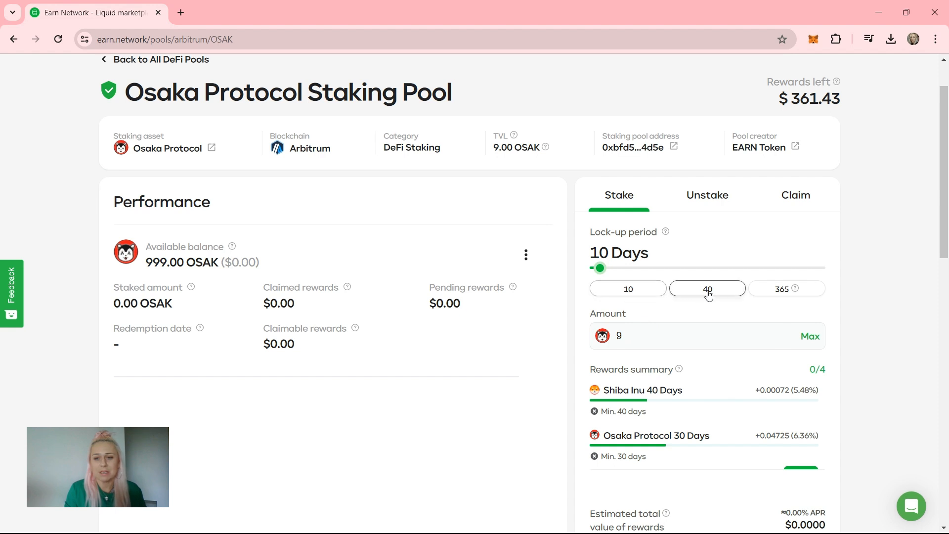
click(769, 292)
click(717, 290)
click(632, 292)
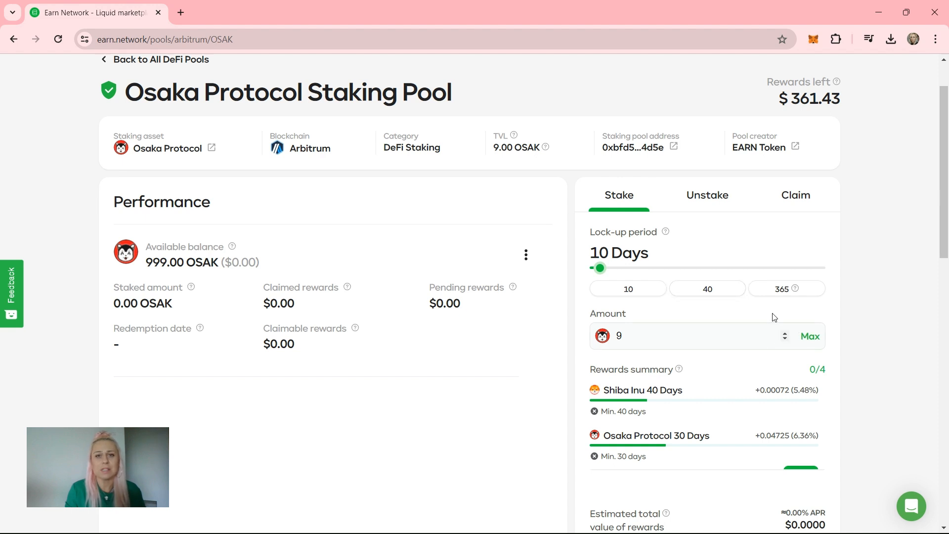
click(696, 291)
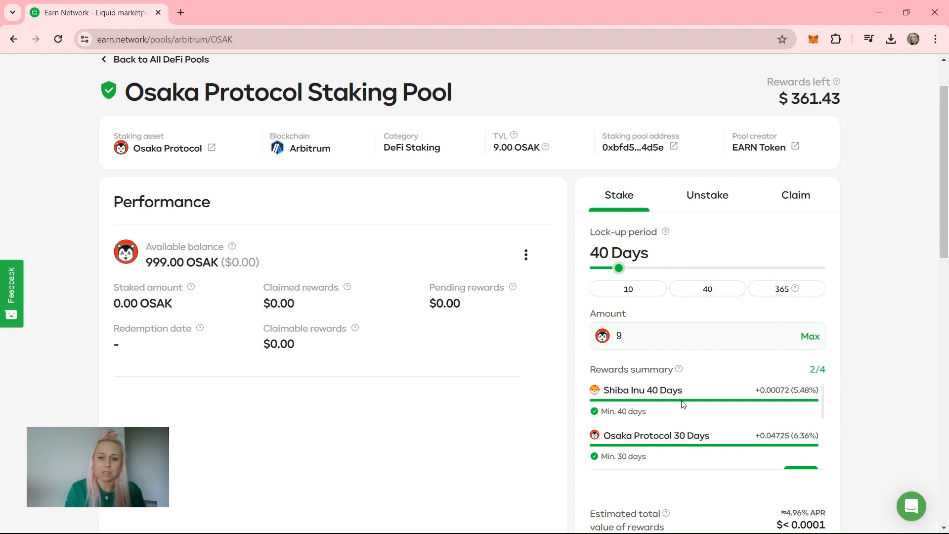
scroll(683, 404, down, 2)
scroll(712, 432, up, 2)
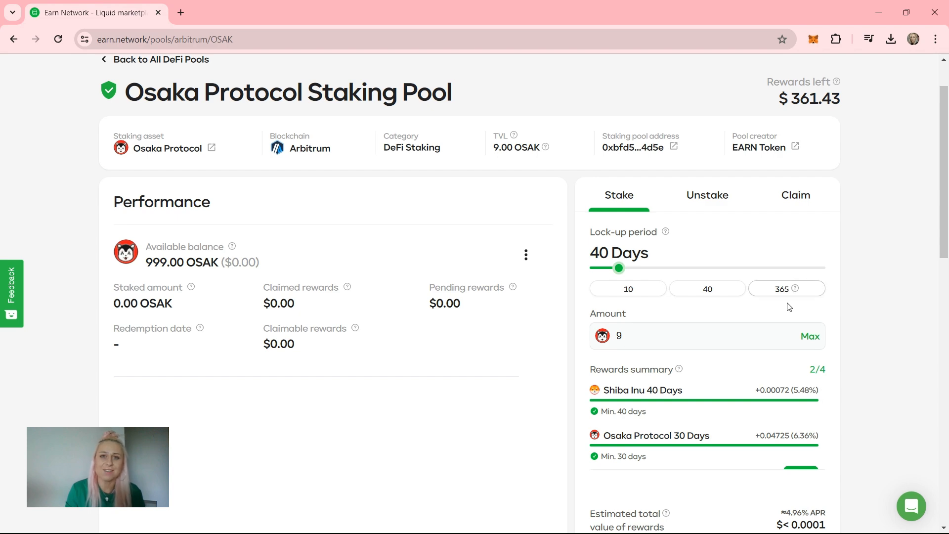
Submit the stake, approving the spending cap and confirming the staking transaction in MetaMask.
scroll(759, 295, down, 3)
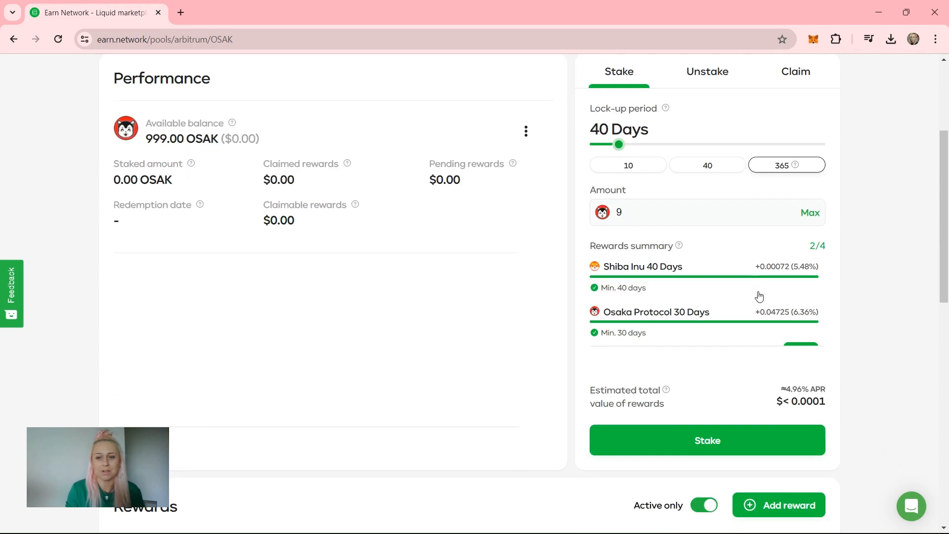
click(708, 441)
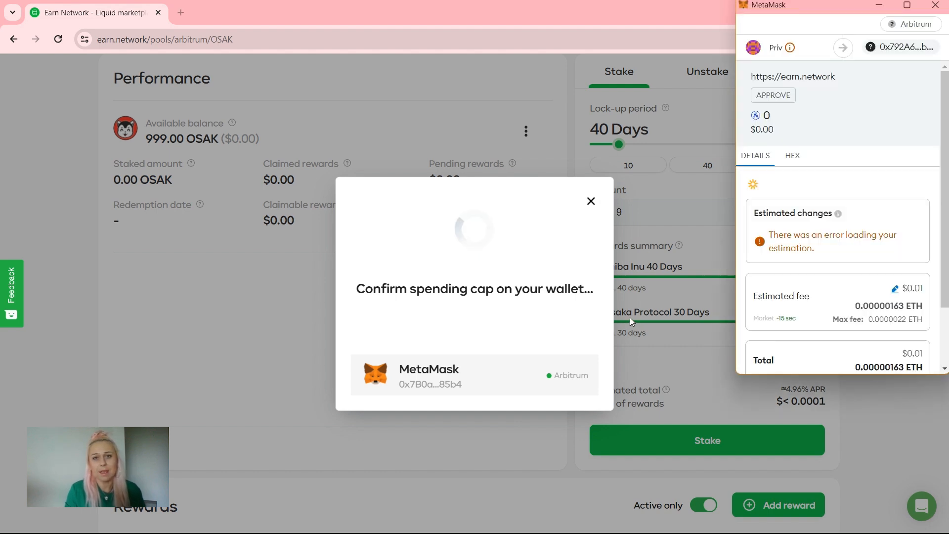
scroll(801, 278, down, 2)
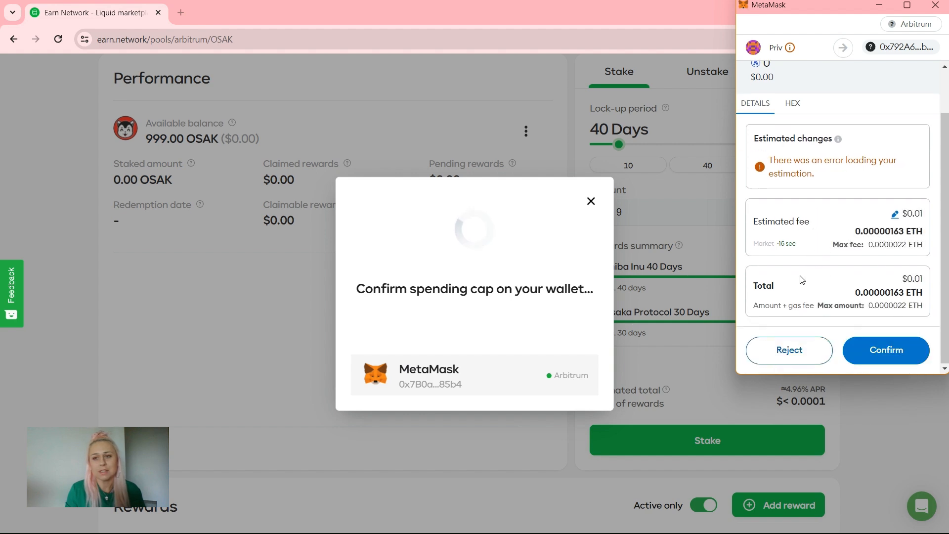
click(884, 360)
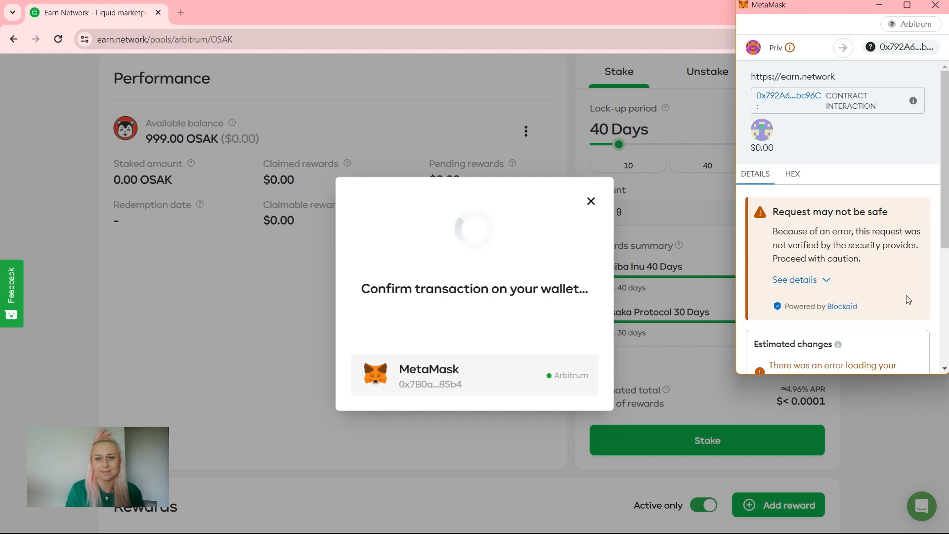
scroll(875, 213, down, 4)
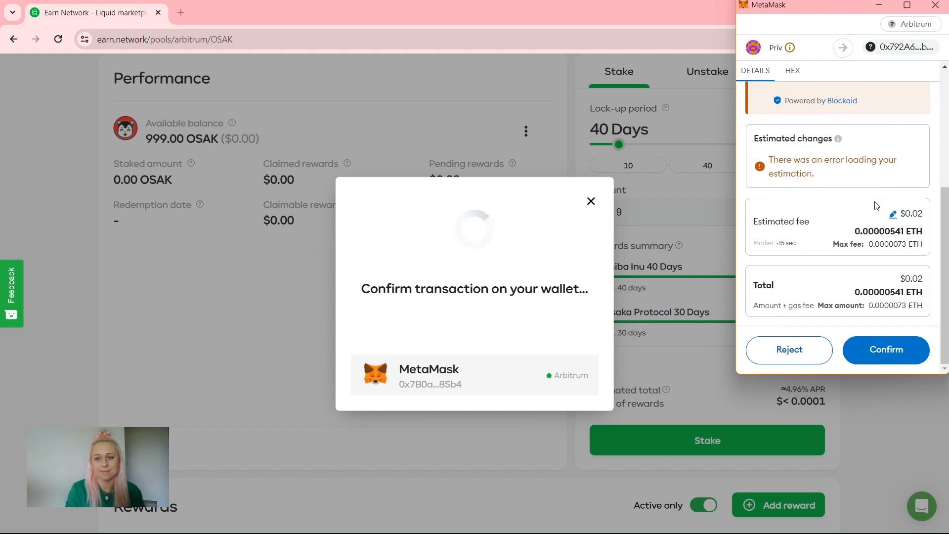
click(879, 357)
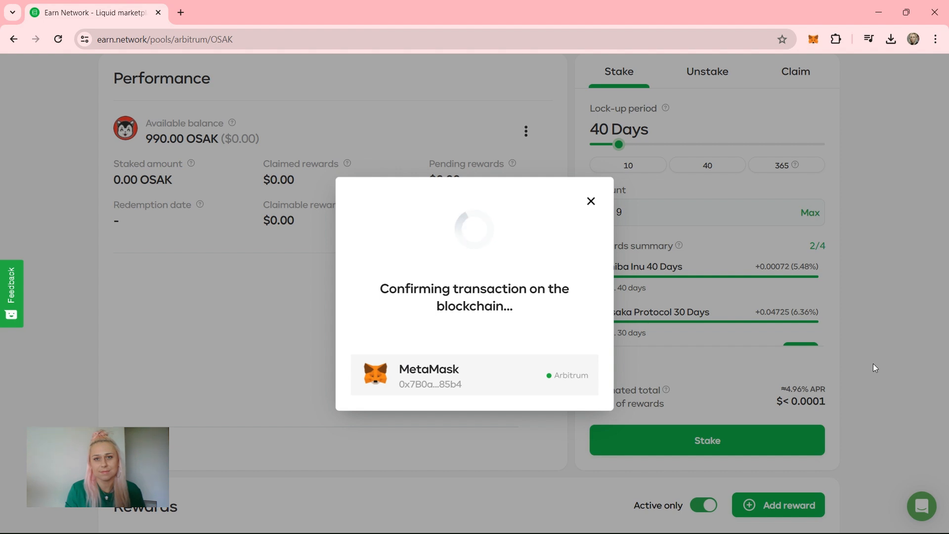
click(470, 376)
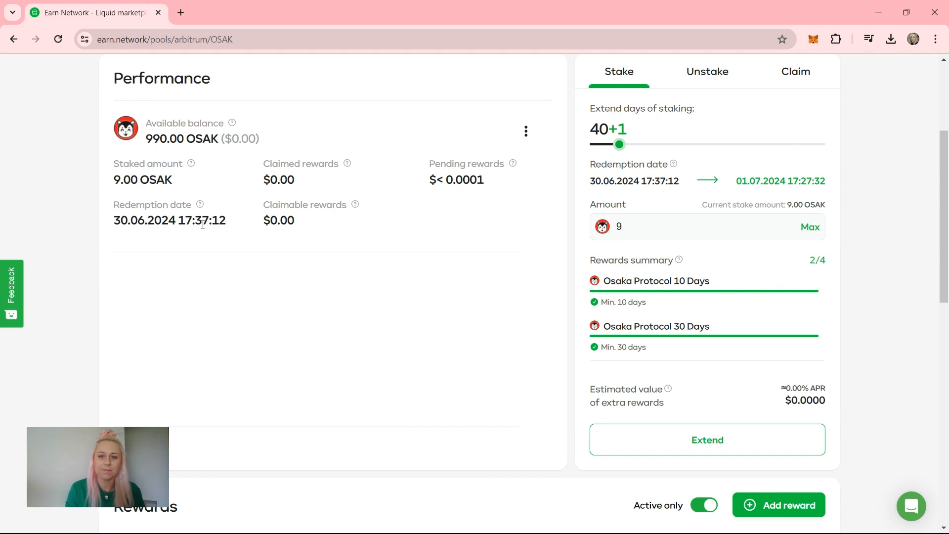
Check the status of the pool's rewards and view the Osaka Protocol position through My investments.
scroll(203, 223, down, 7)
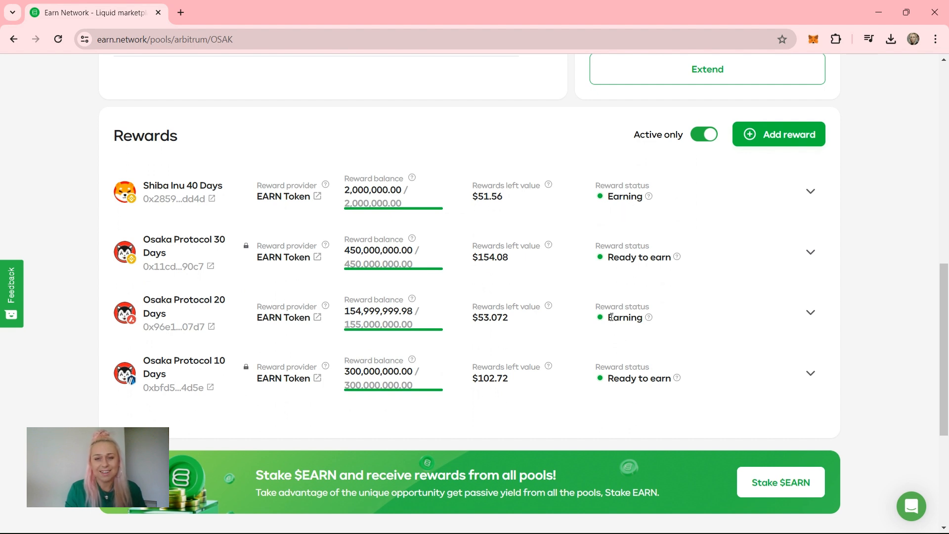
scroll(662, 325, up, 10)
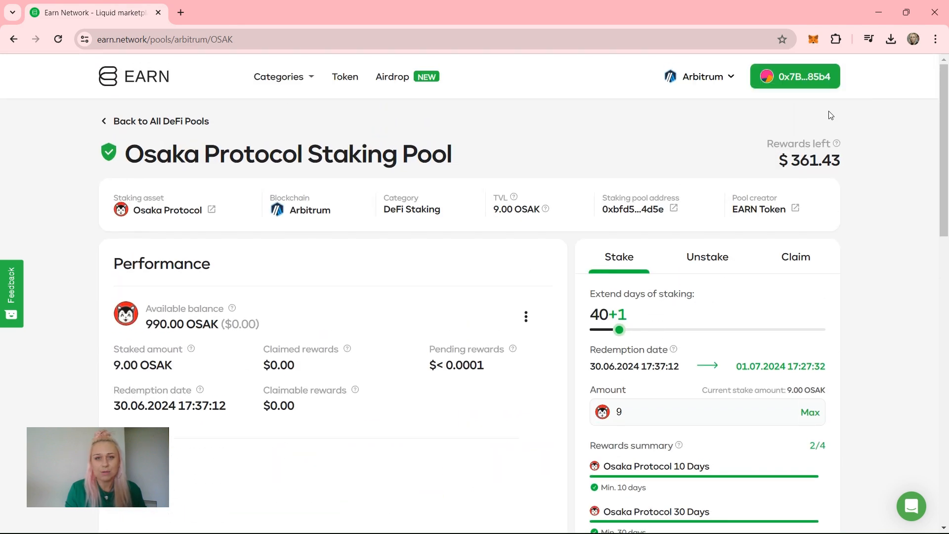
click(806, 83)
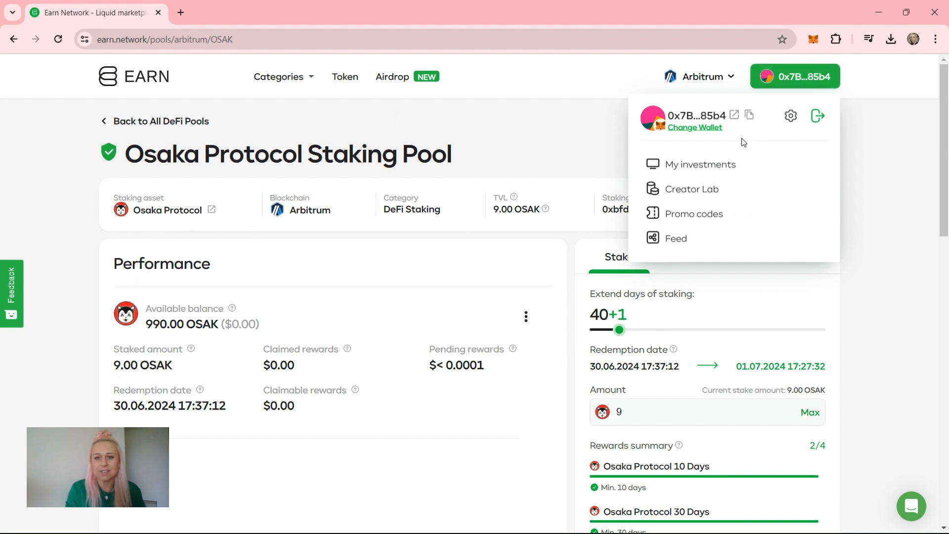
click(721, 163)
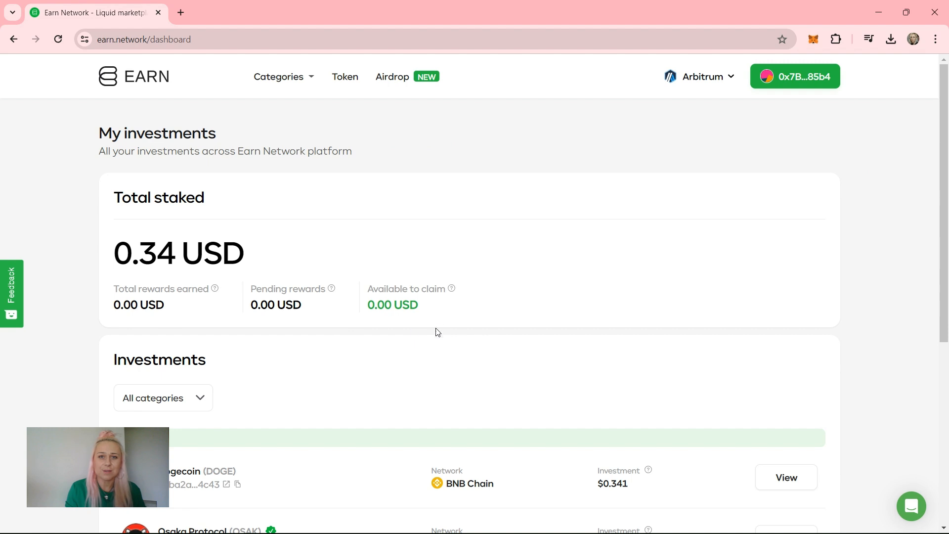
scroll(470, 285, down, 3)
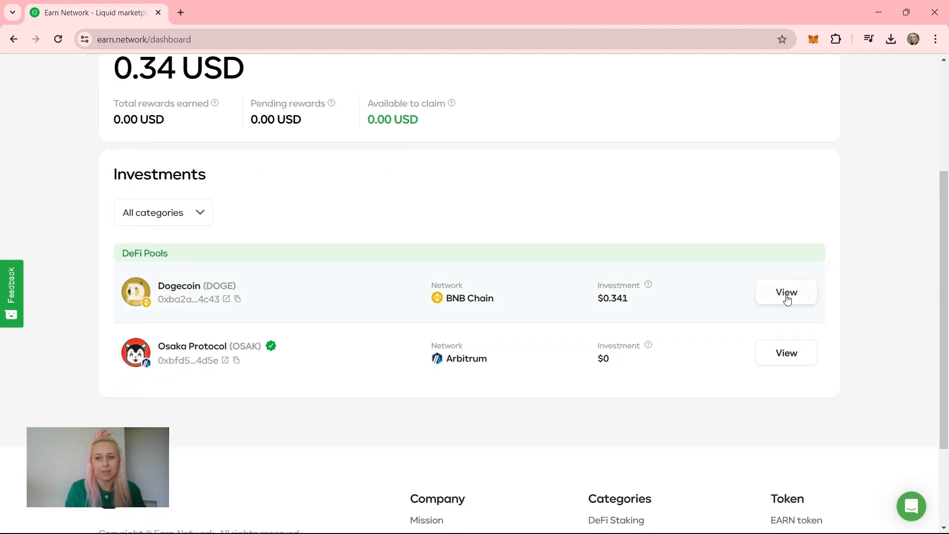
click(795, 365)
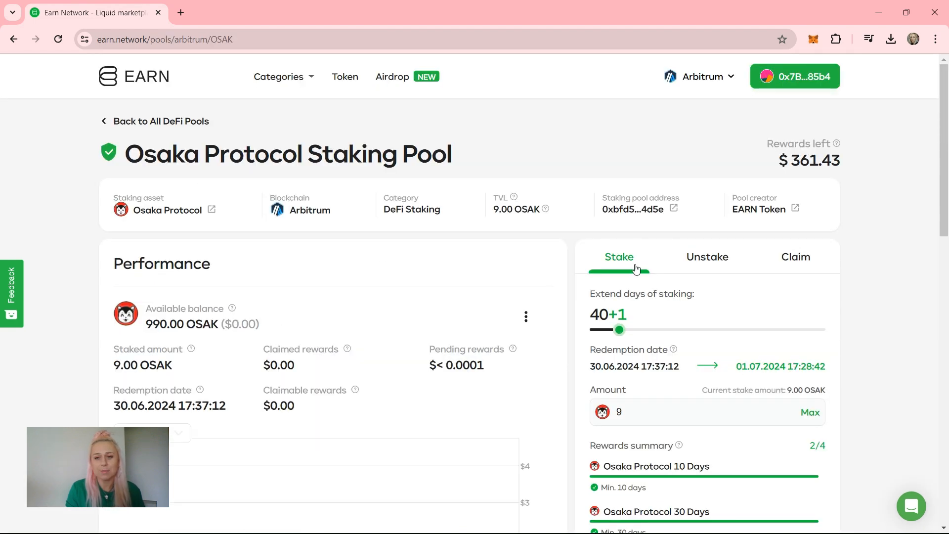
Examine the unstaking terms of the Osaka Protocol position, including the rewards lost and the unstake penalty.
click(716, 270)
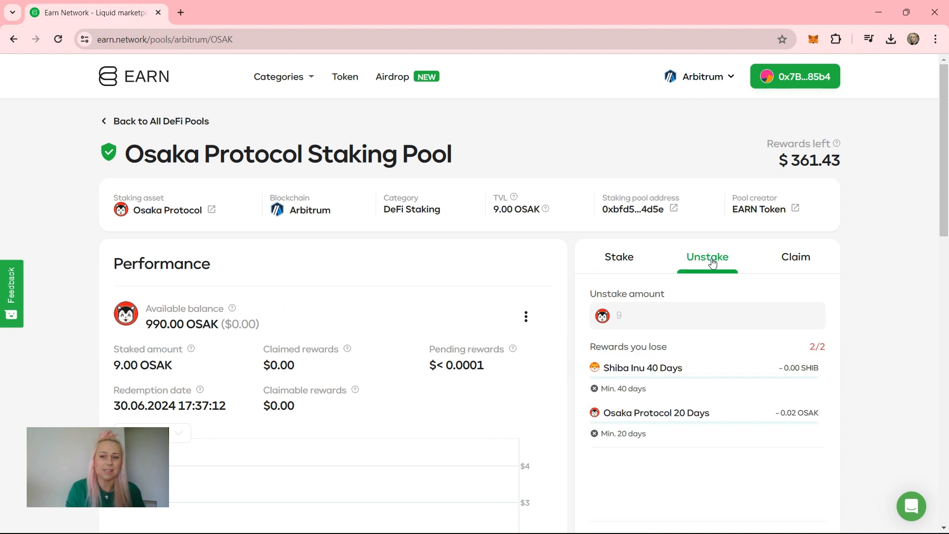
scroll(712, 265, down, 5)
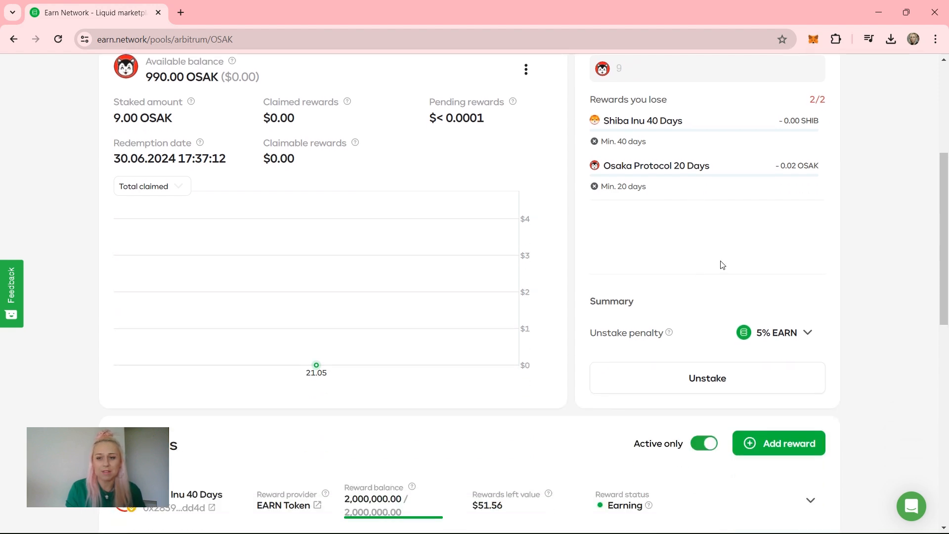
scroll(722, 266, up, 3)
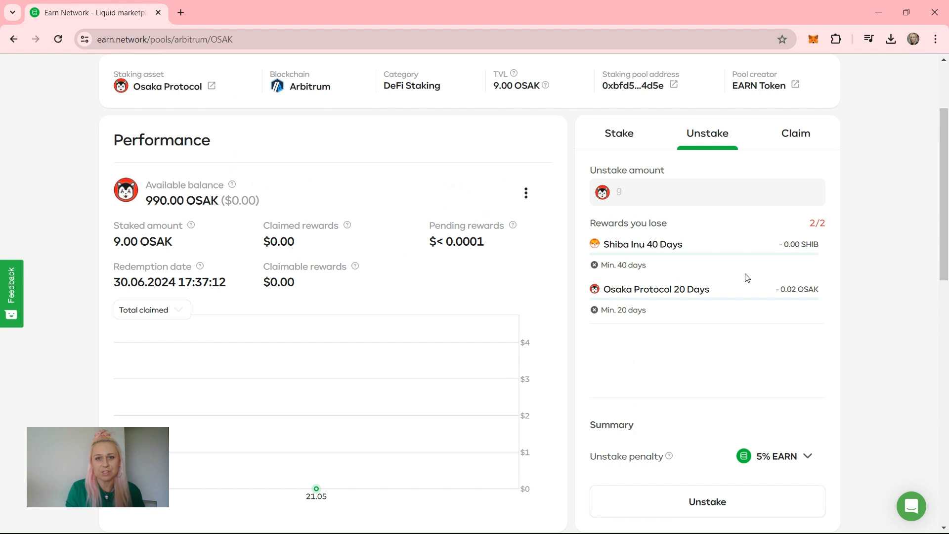
Return to the Earn Network homepage and look through its DeFi Staking and NFT Staking pools.
scroll(746, 277, up, 2)
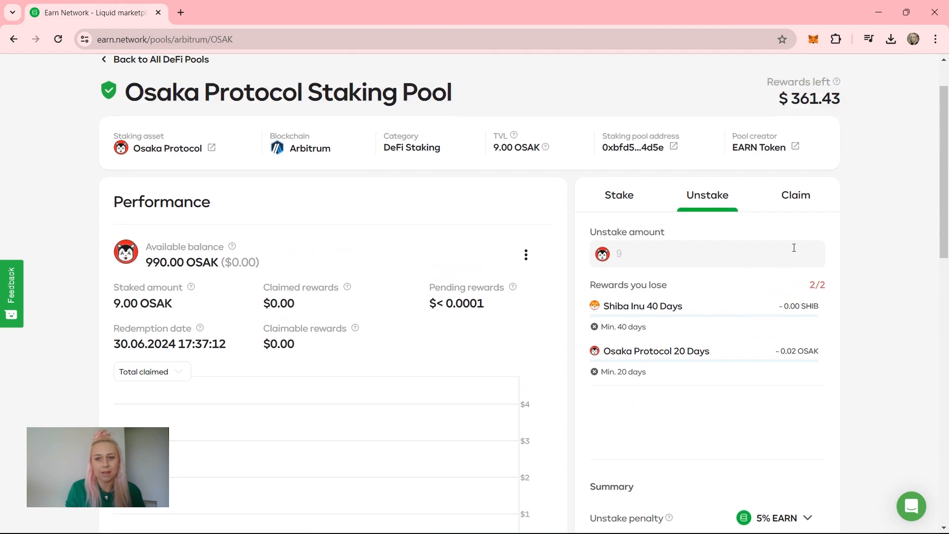
scroll(742, 242, up, 2)
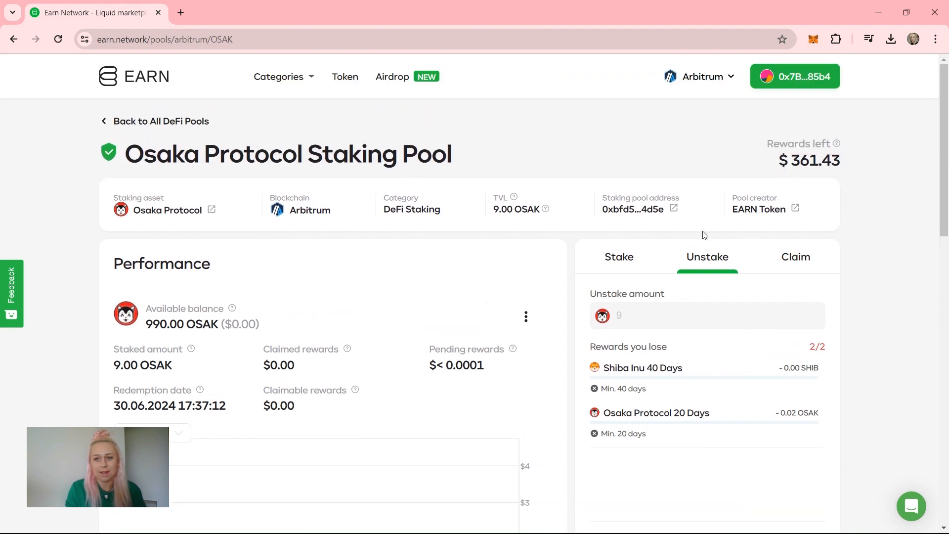
click(141, 82)
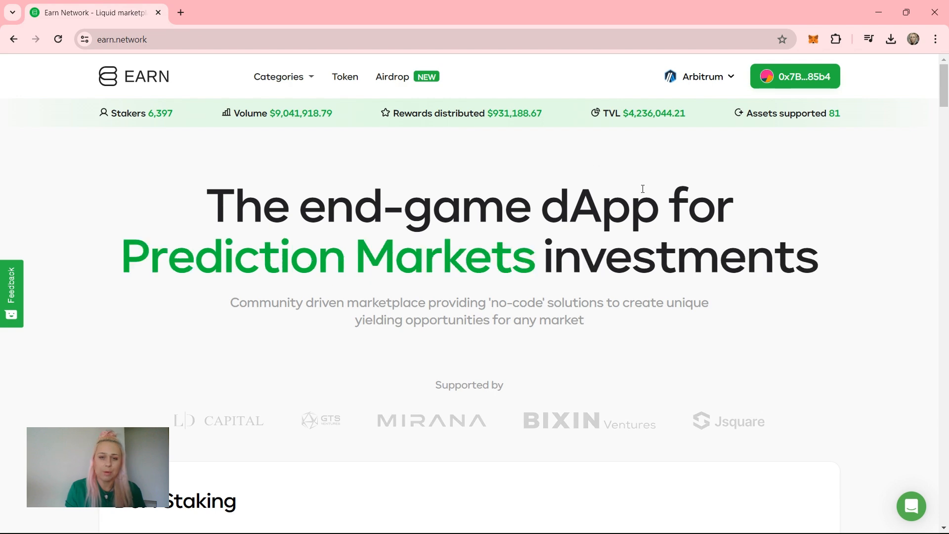
scroll(641, 186, down, 3)
scroll(643, 193, down, 4)
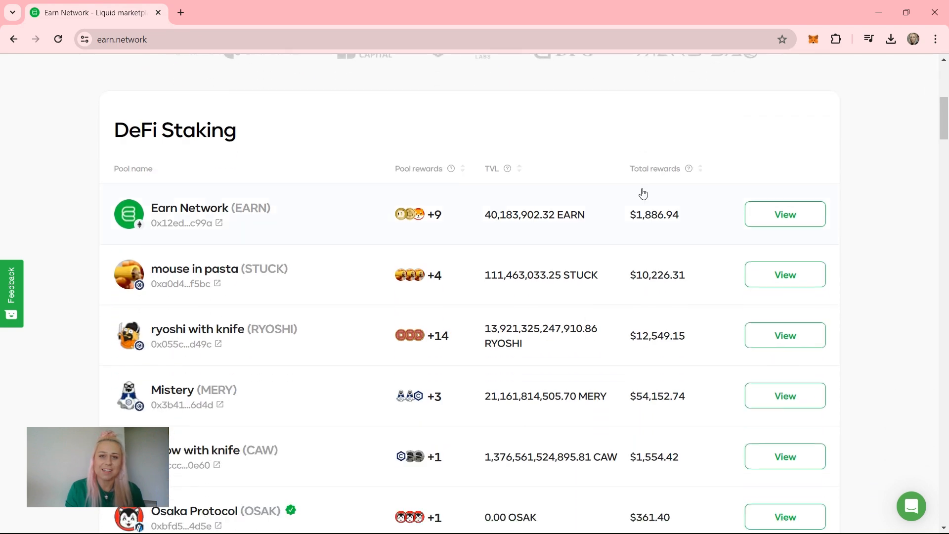
scroll(643, 193, down, 5)
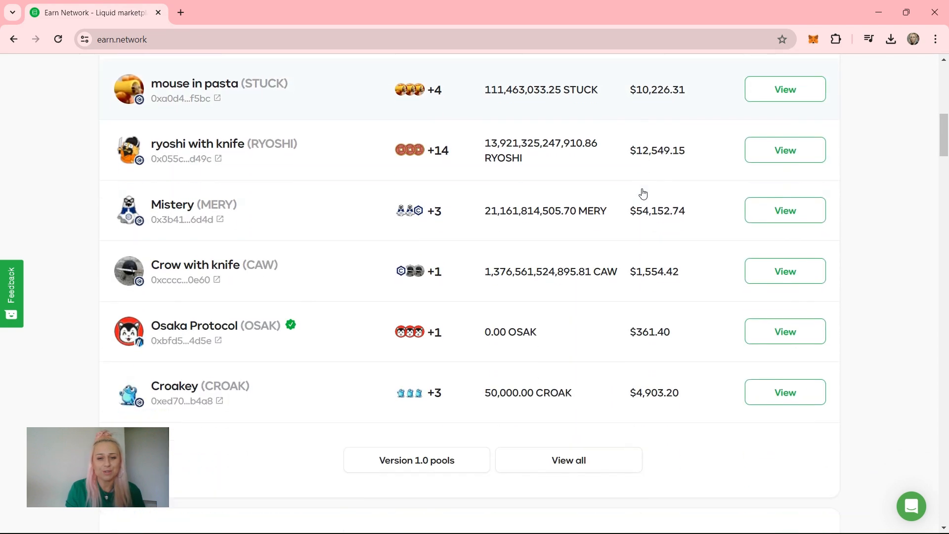
scroll(644, 194, down, 6)
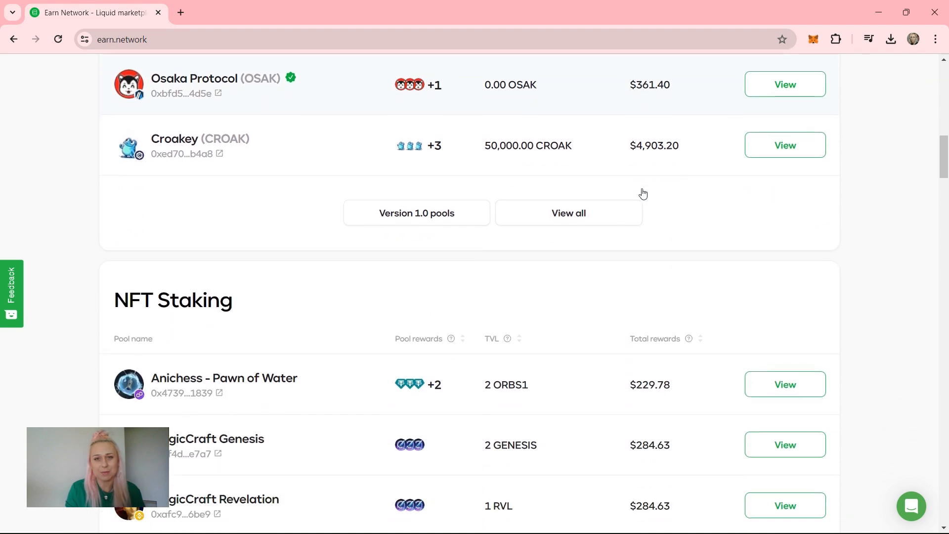
scroll(643, 193, down, 10)
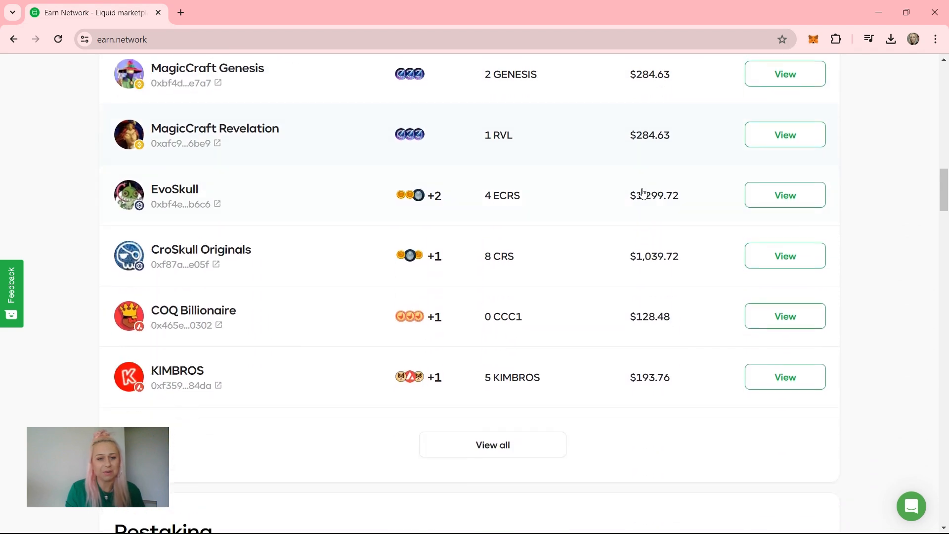
Examine the Restaking assets with their minimum amounts and rates, and the Prediction Markets list on the homepage.
scroll(643, 193, down, 12)
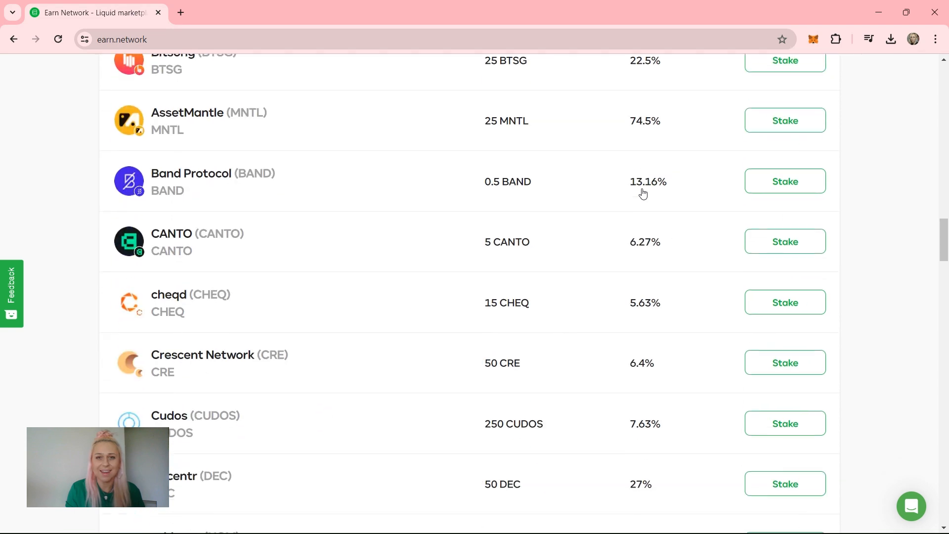
scroll(643, 194, down, 3)
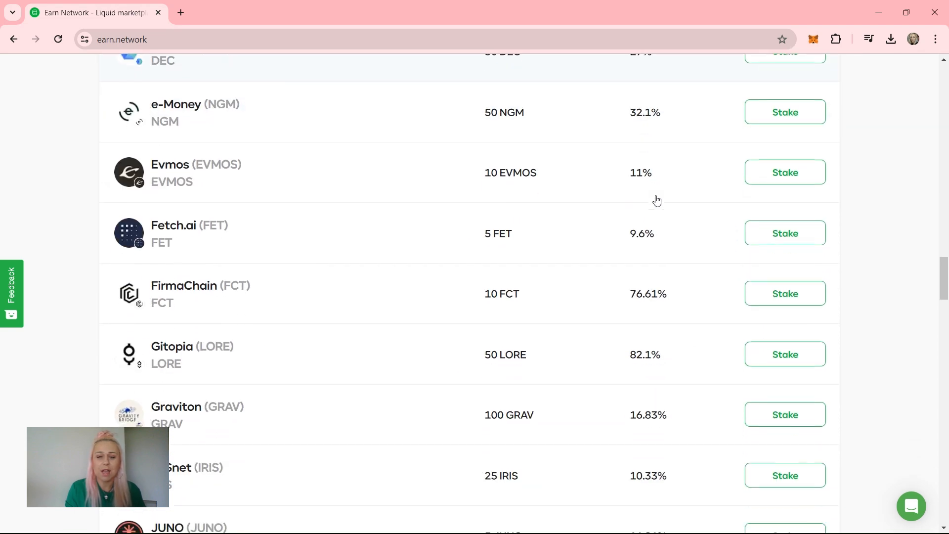
scroll(659, 189, down, 5)
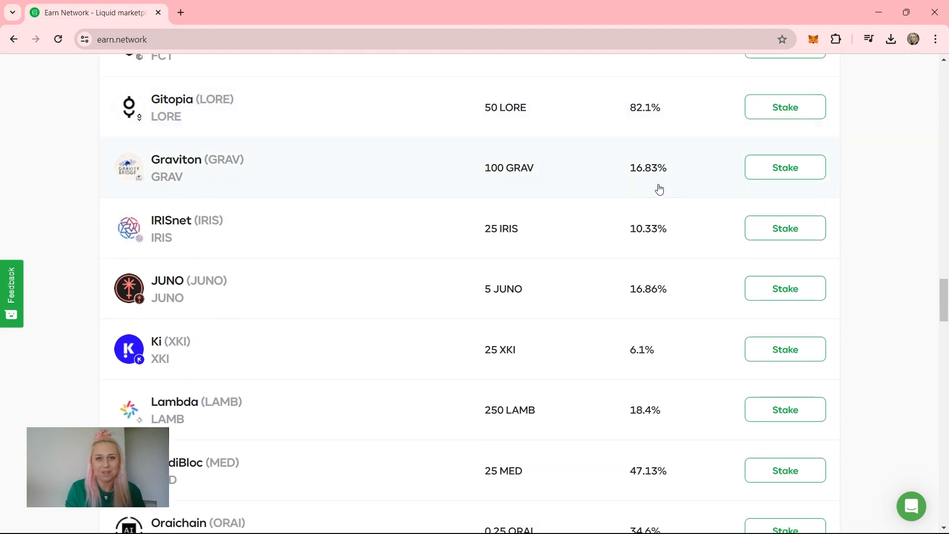
scroll(660, 189, down, 5)
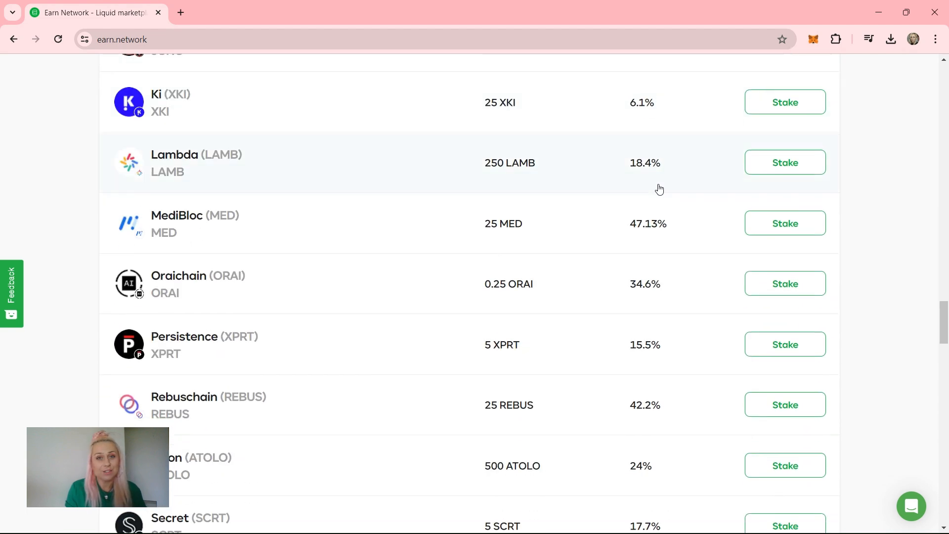
scroll(659, 189, down, 9)
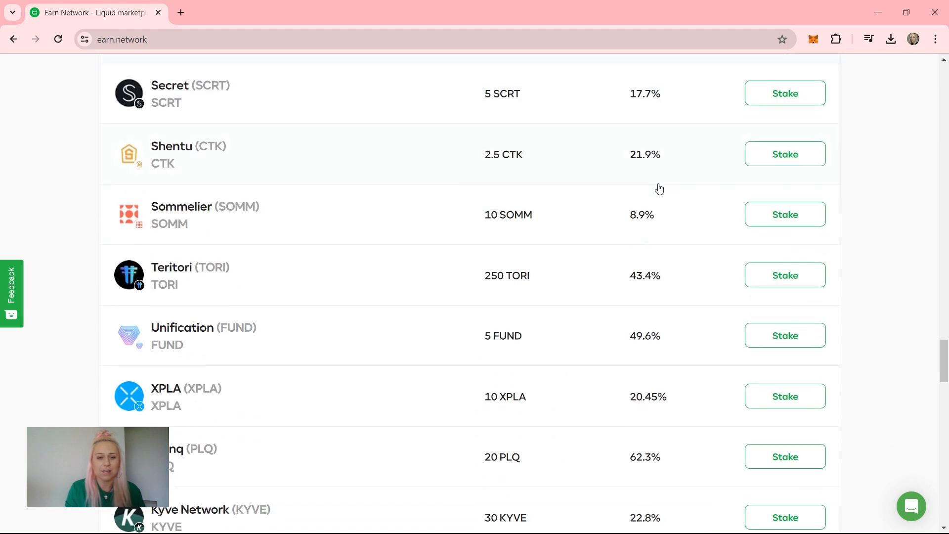
scroll(659, 189, down, 9)
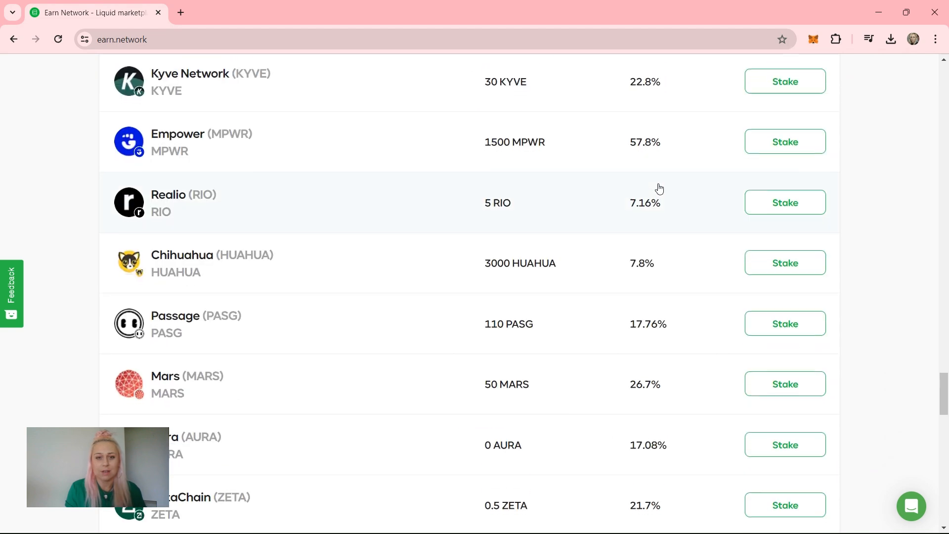
scroll(659, 189, down, 9)
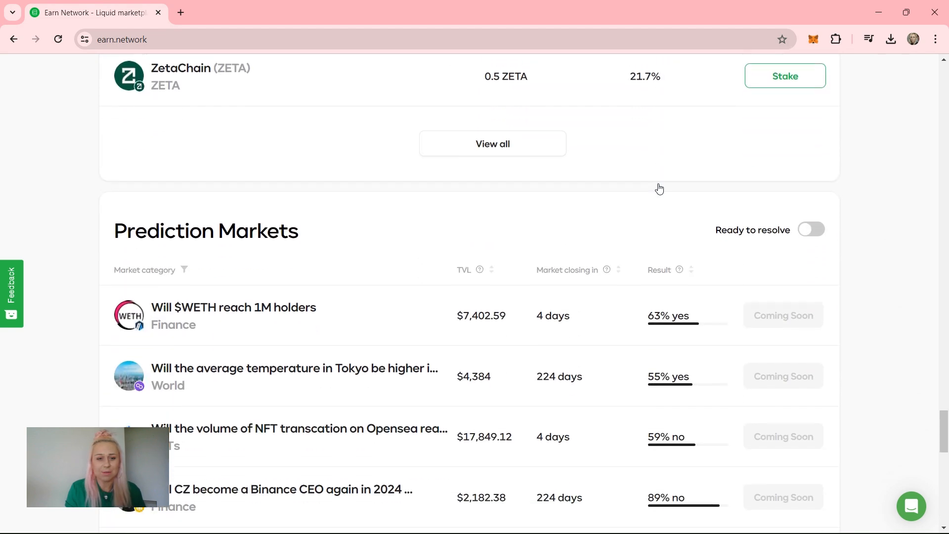
scroll(659, 189, down, 12)
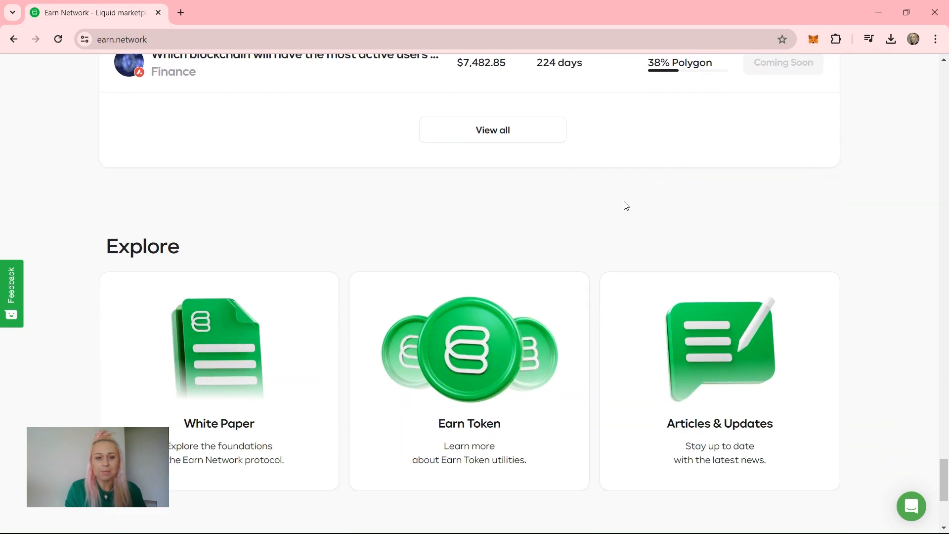
View the support chat's messaging and help options below the Explore section and close the chat.
scroll(625, 206, down, 1)
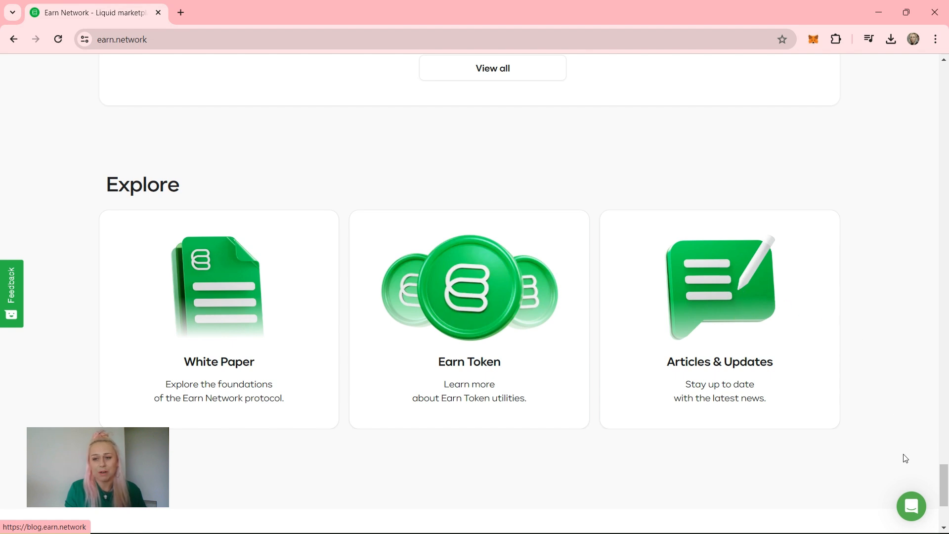
click(919, 514)
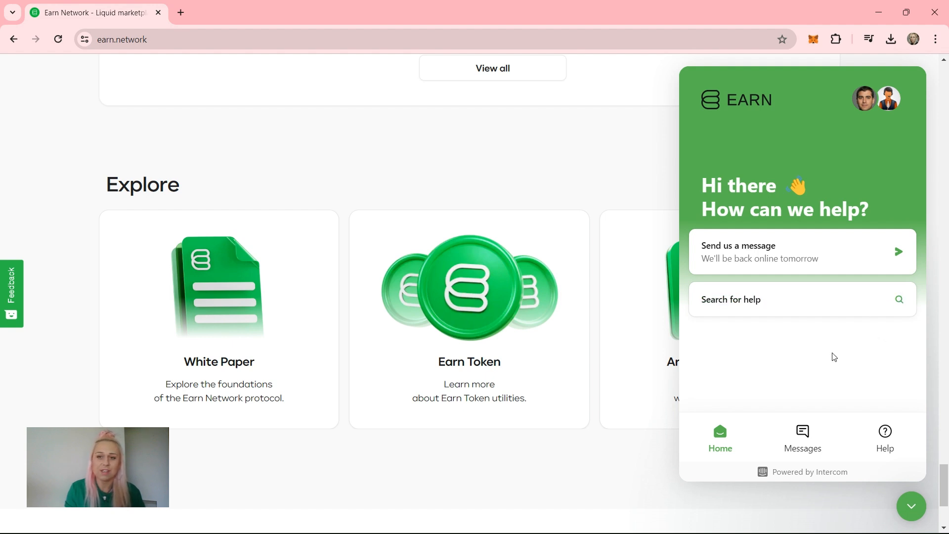
click(908, 504)
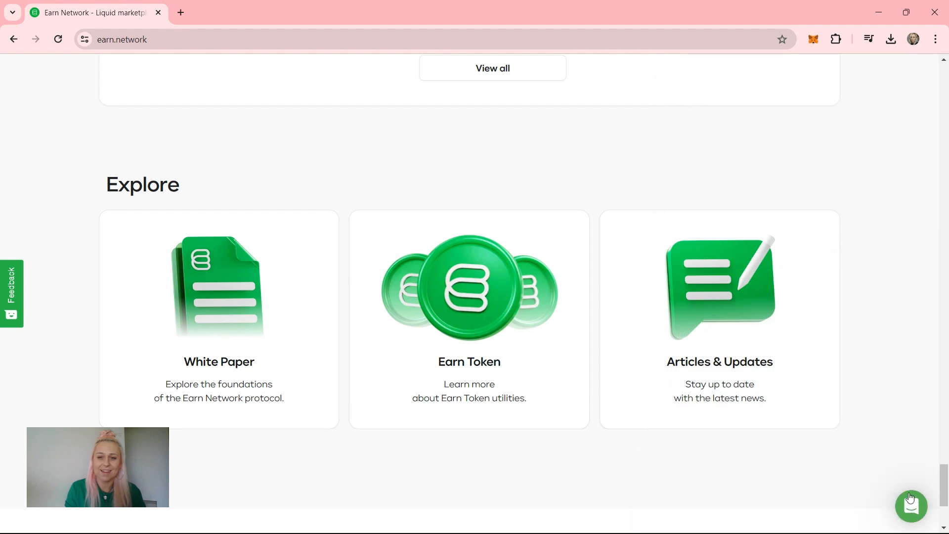